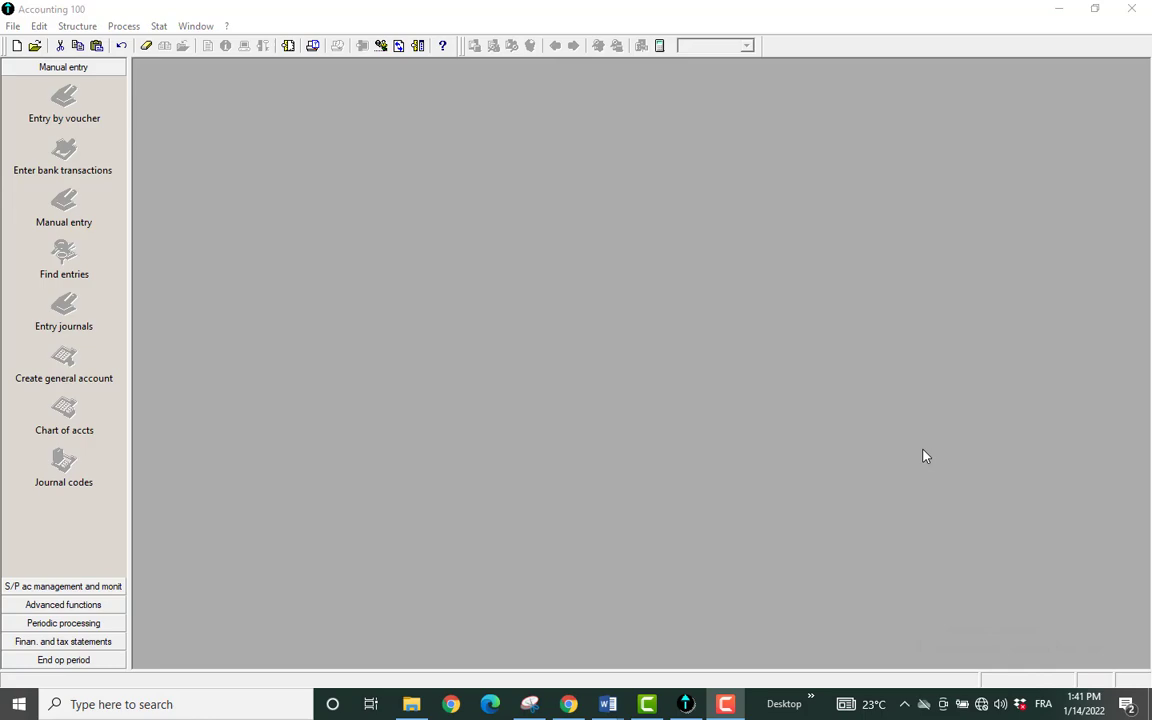
- Check that wizard mode is enabled in the Window menu, then bring up the File menu
click(197, 27)
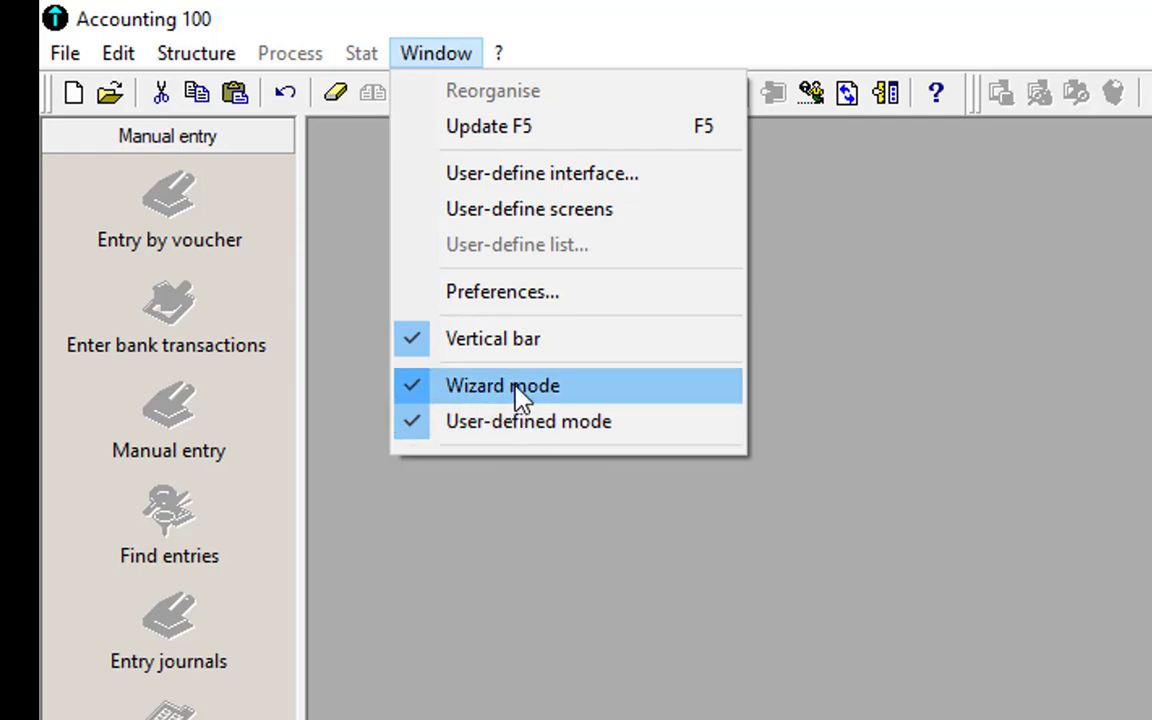
click(514, 681)
- Start a new file for company 'proffest shopping', choosing No to copying the installation's identification details
click(58, 54)
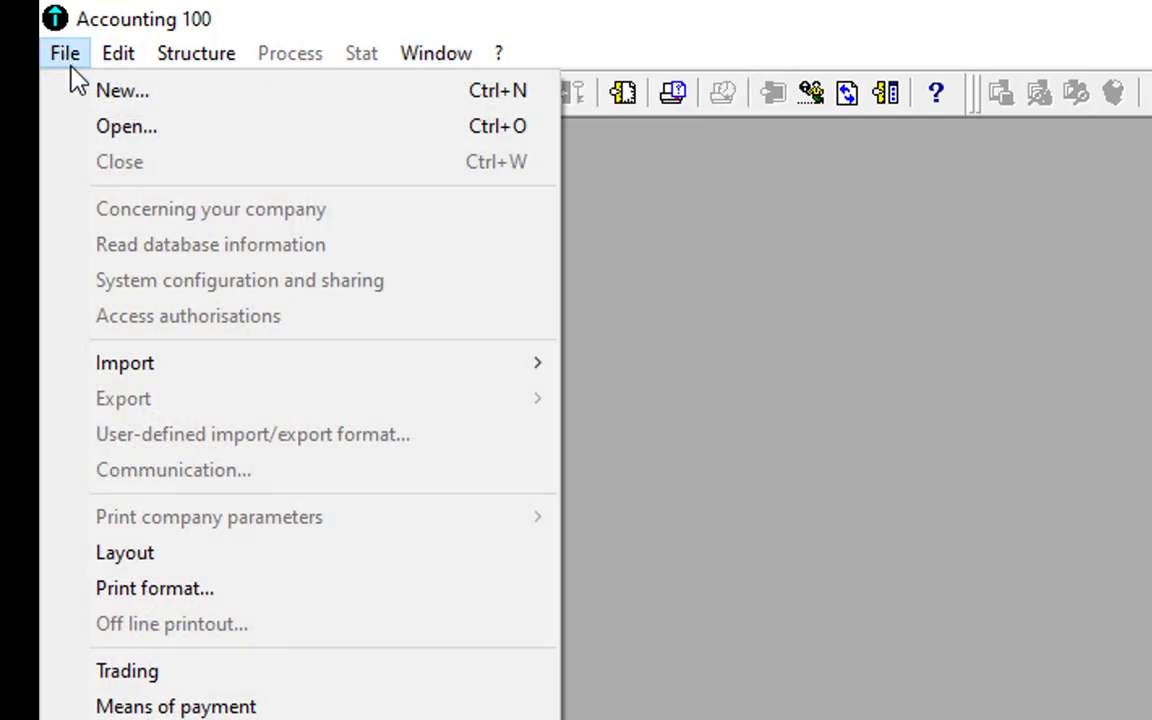
click(102, 90)
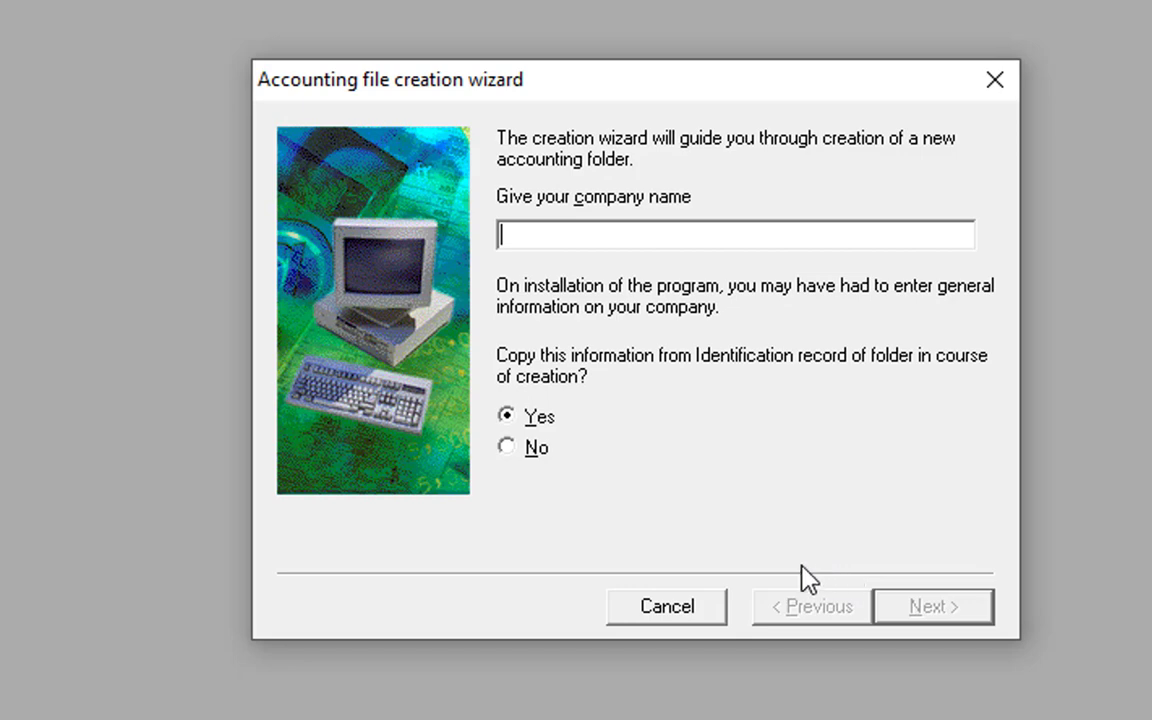
text(pro)
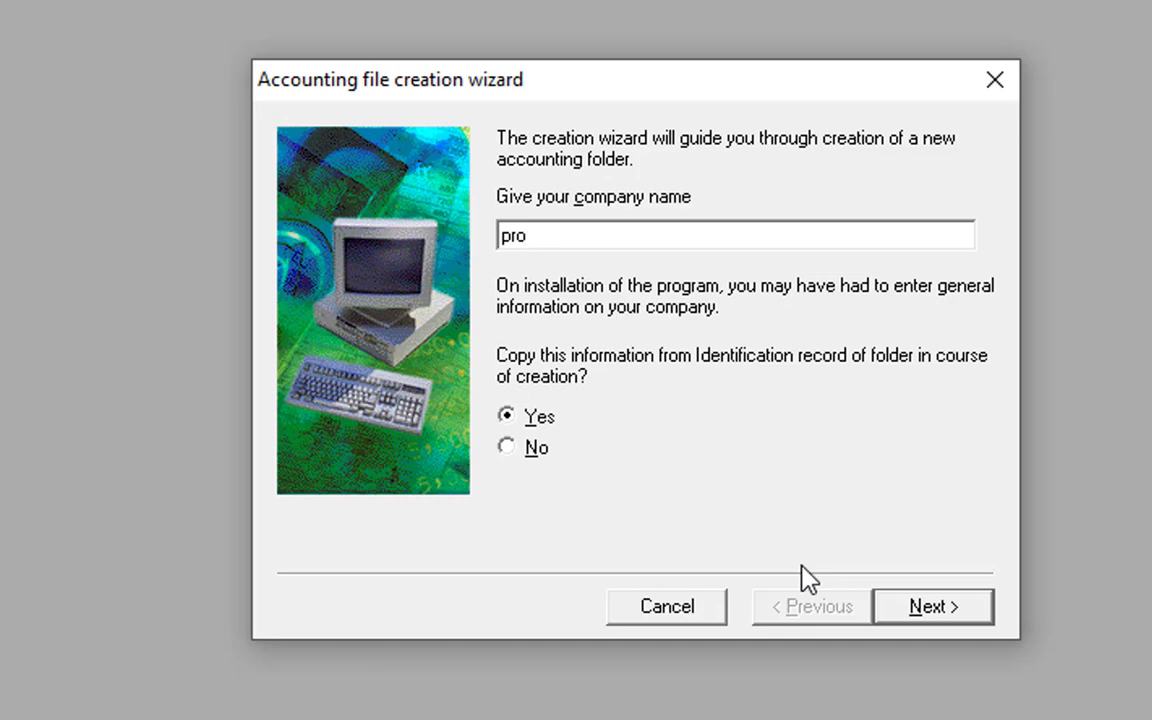
text(ffest )
text(shoppi)
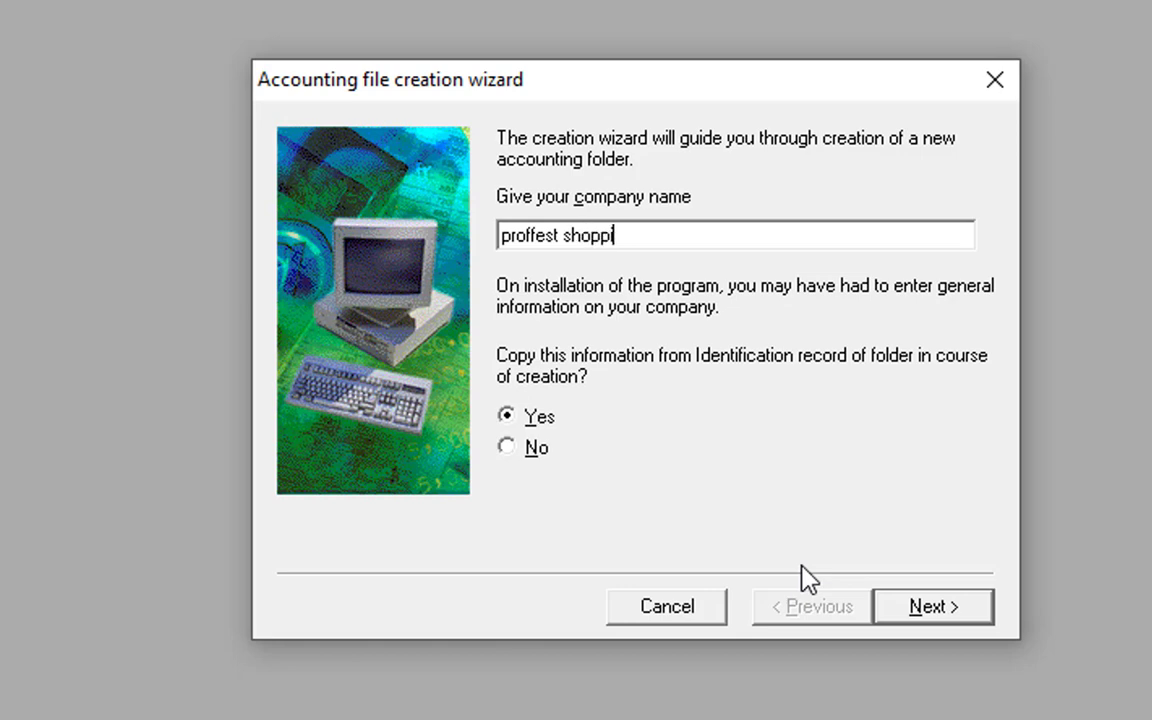
text(ng)
click(504, 446)
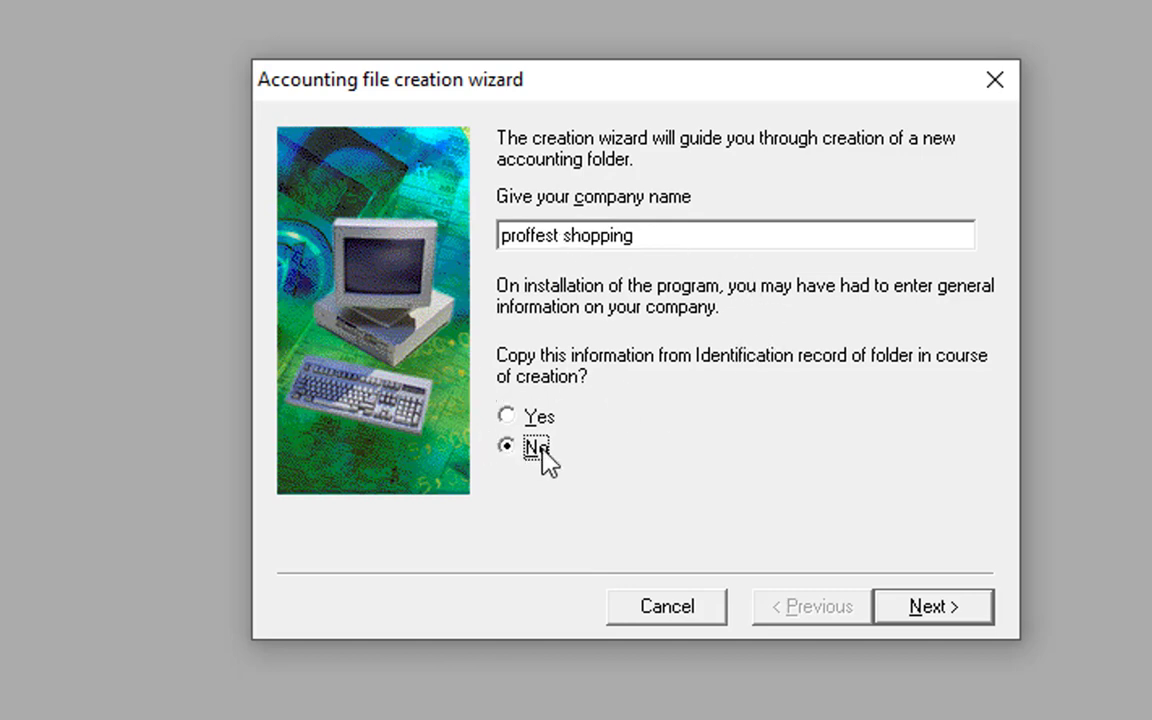
- Enter the identification record, Business 'purchase and sales', and proceed to the operating period settings
click(903, 618)
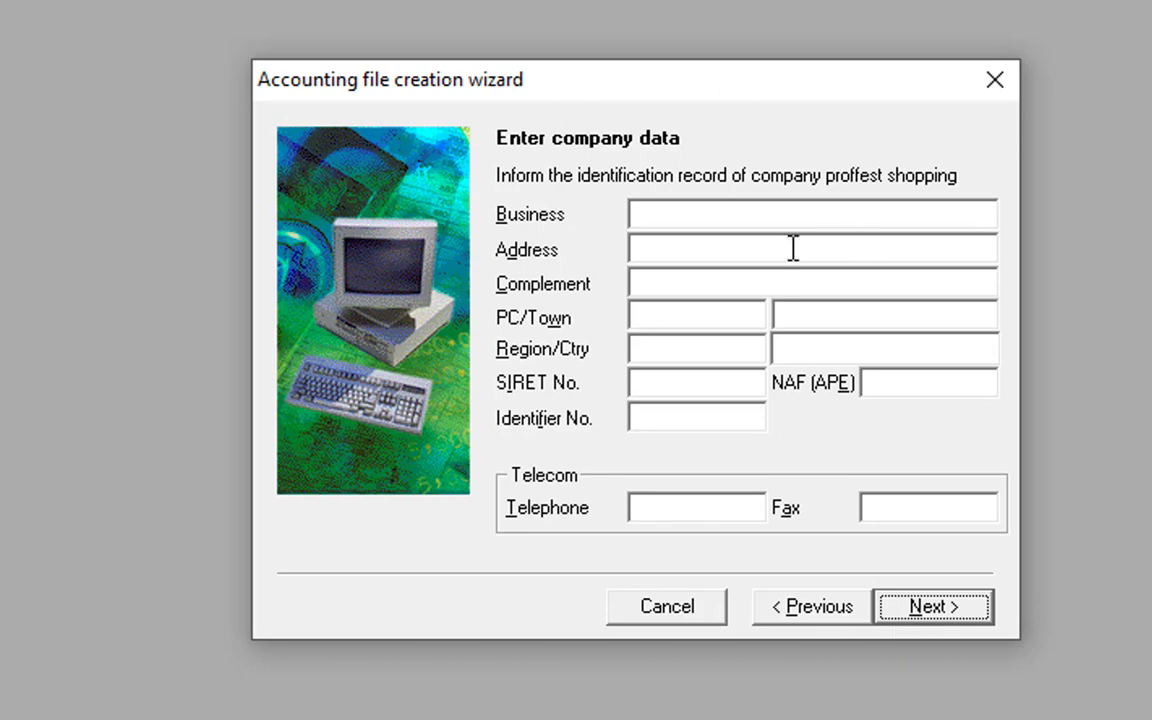
click(661, 222)
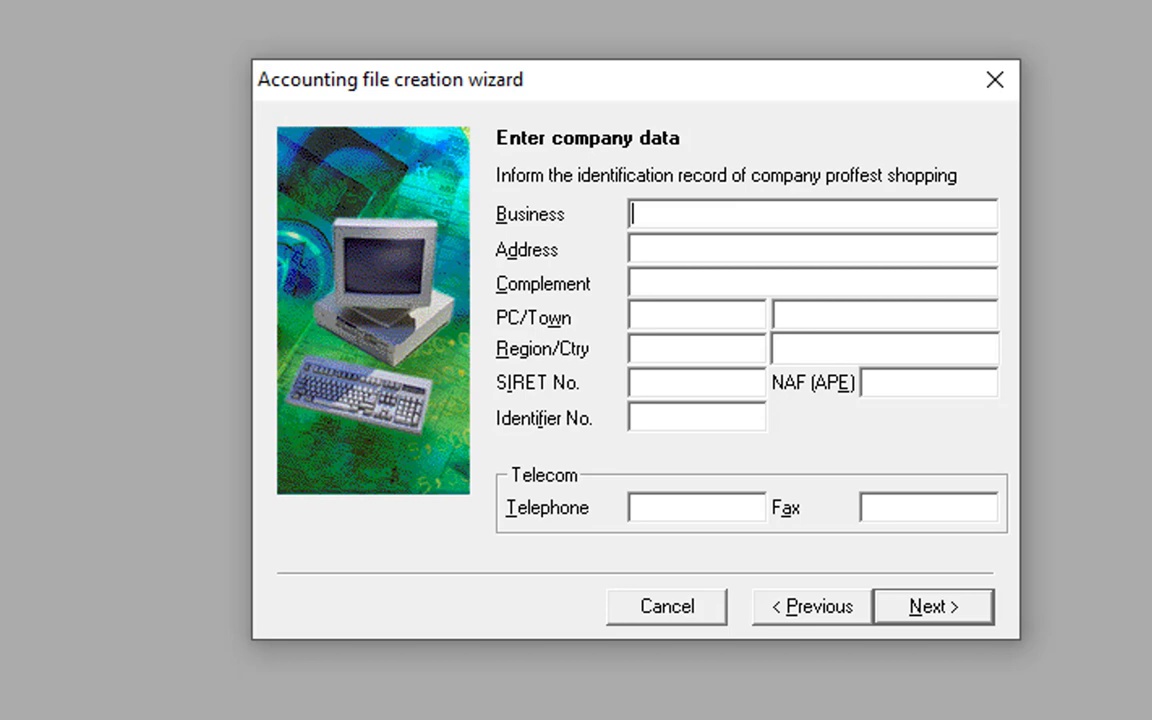
text(pur)
text(chase and sales)
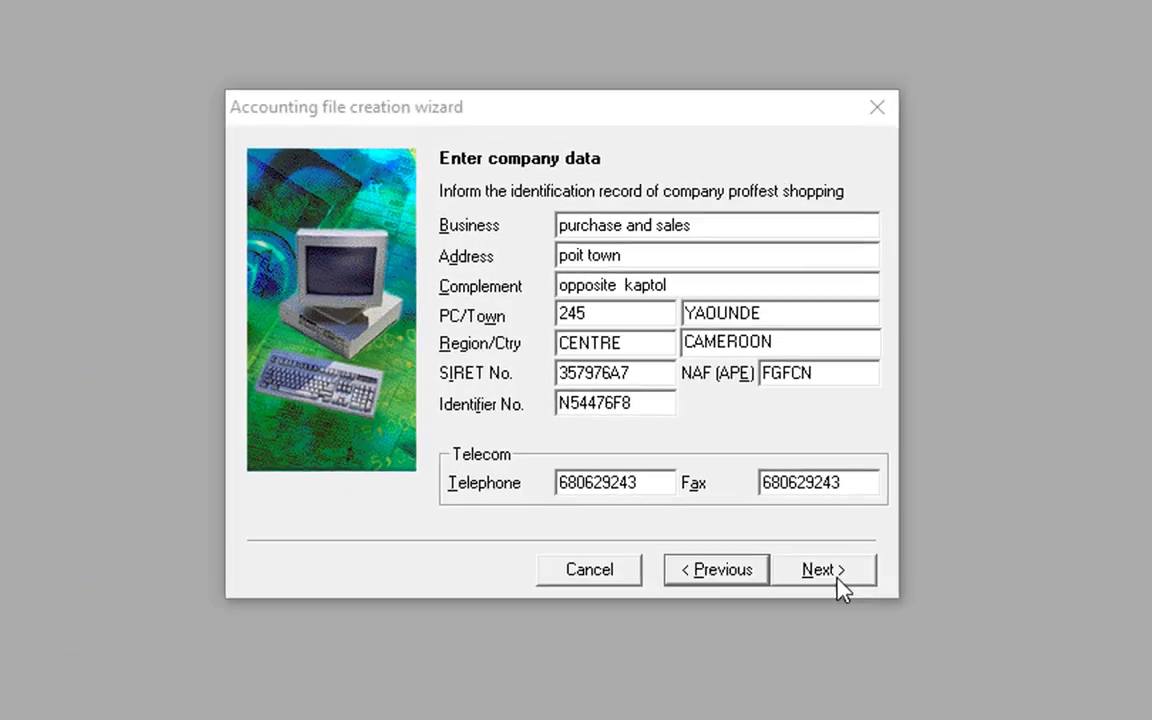
click(744, 431)
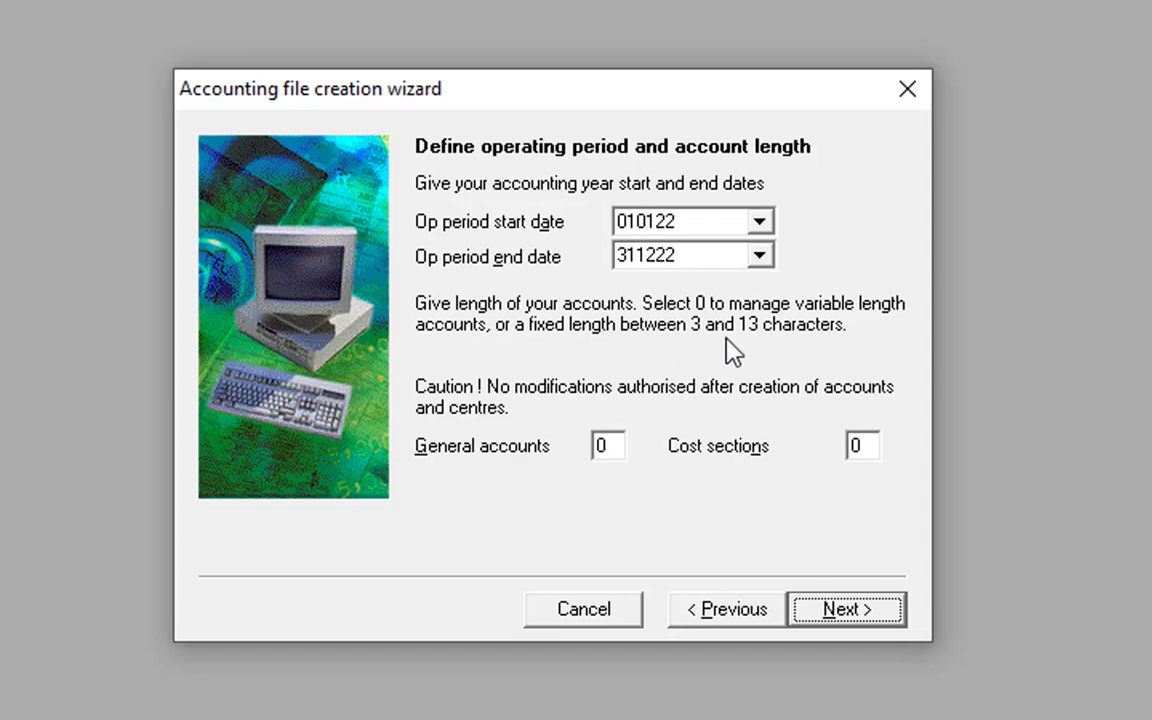
click(607, 446)
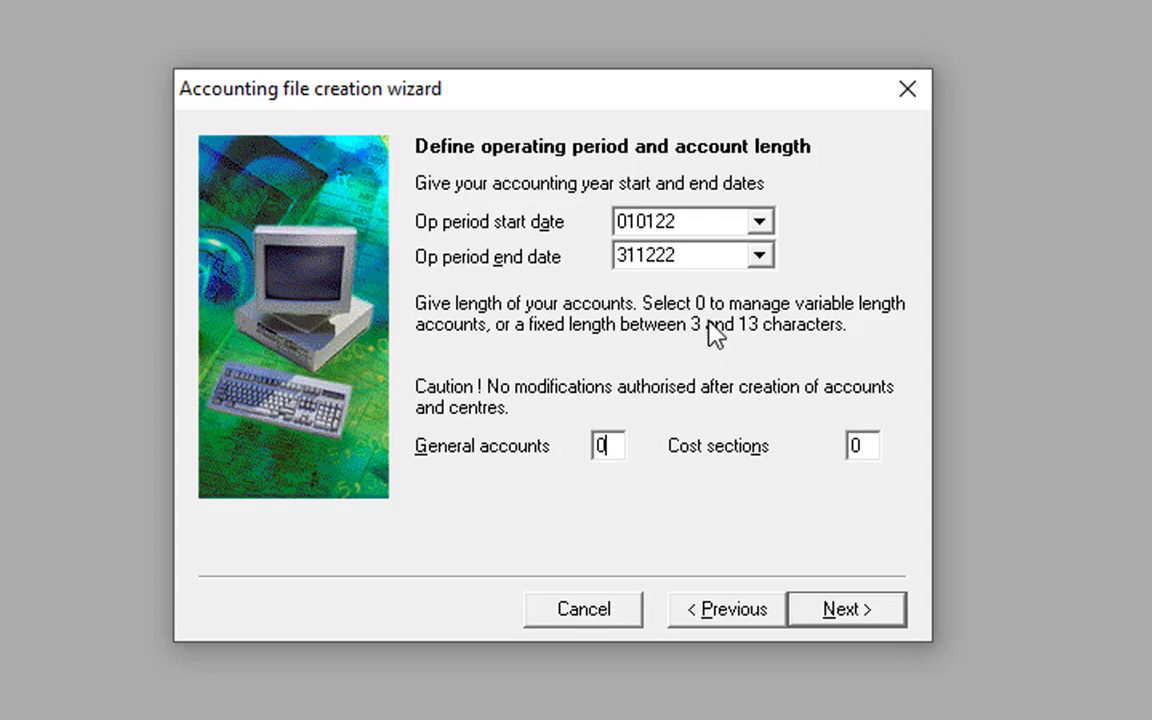
double_click(605, 450)
text(0)
- Set the reporting currency name to FCFA with ISO code XAF
click(843, 621)
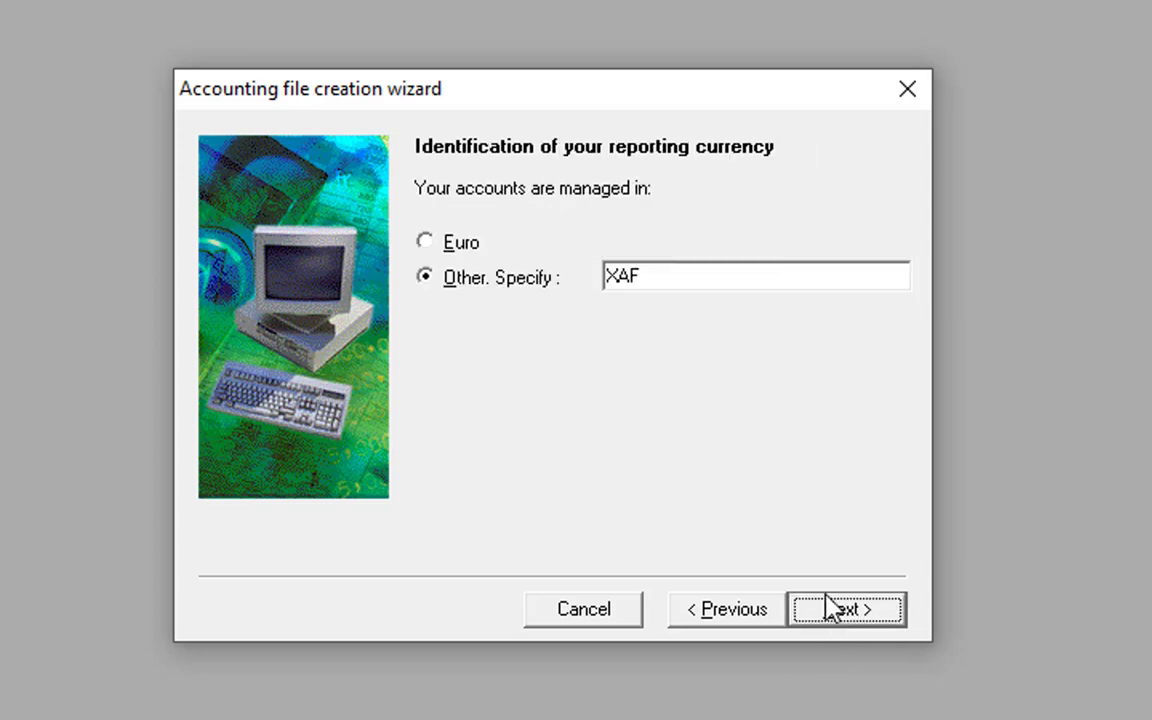
double_click(645, 276)
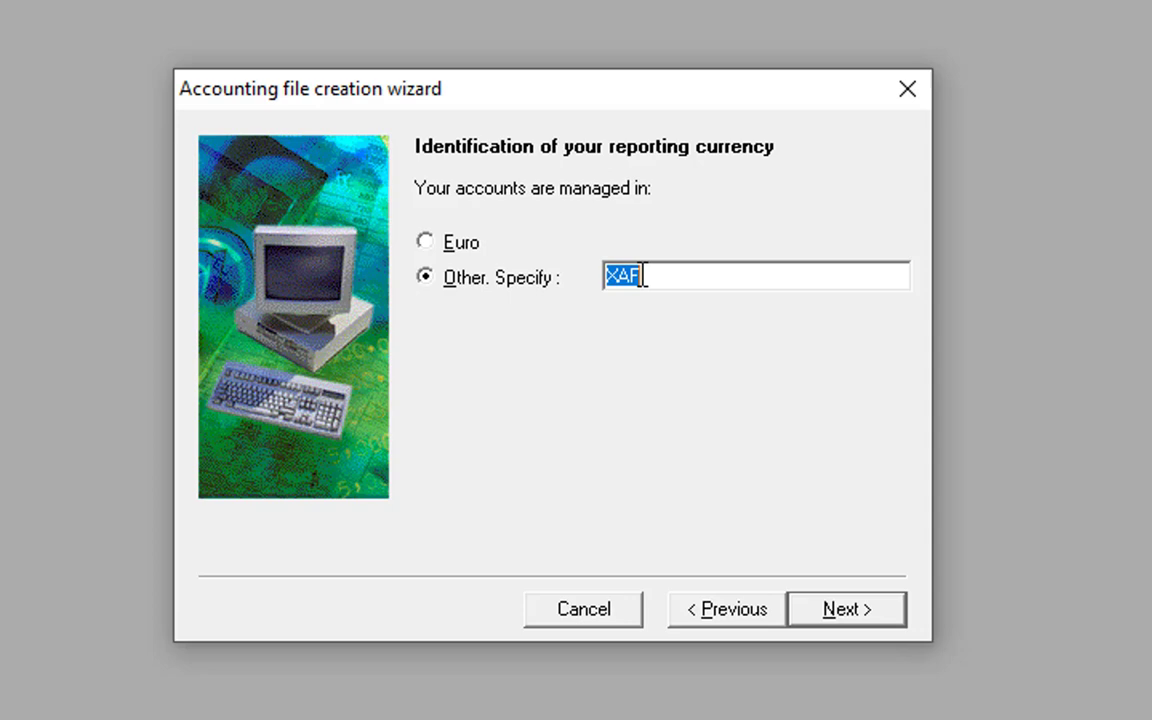
click(420, 282)
double_click(634, 287)
text(FCFA)
click(843, 612)
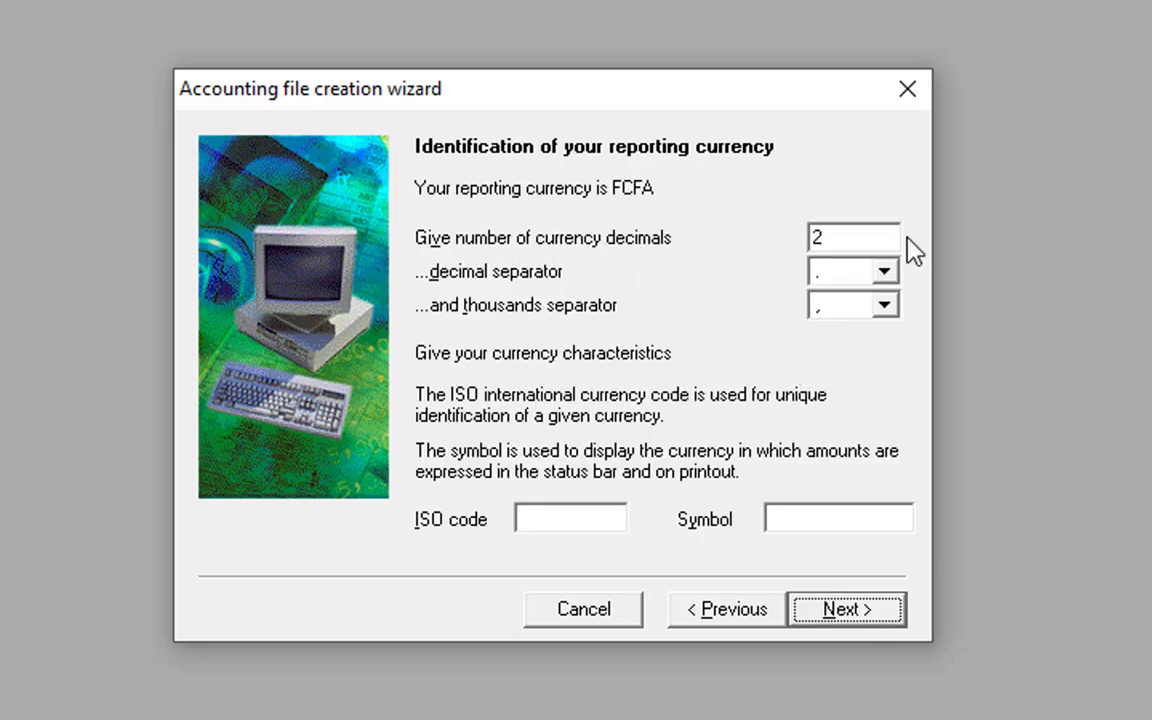
click(562, 527)
text(XAF)
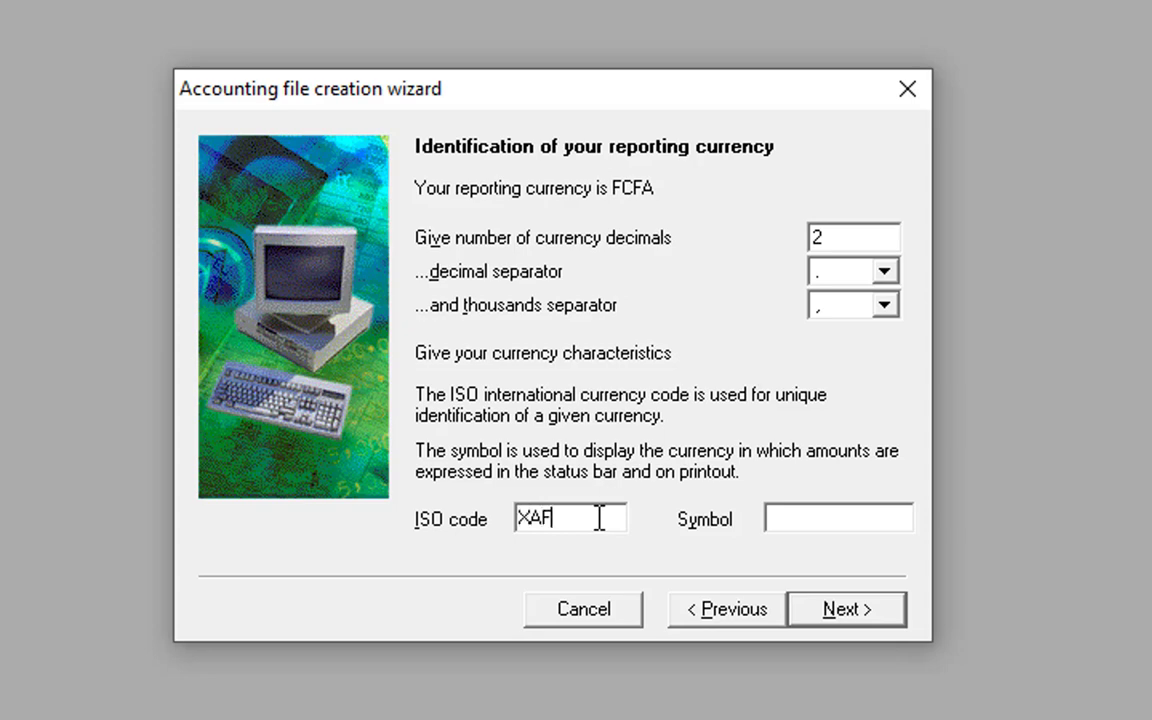
click(838, 521)
- Choose 'No. Parameters will be defined manually' instead of copying the standard model data
click(838, 614)
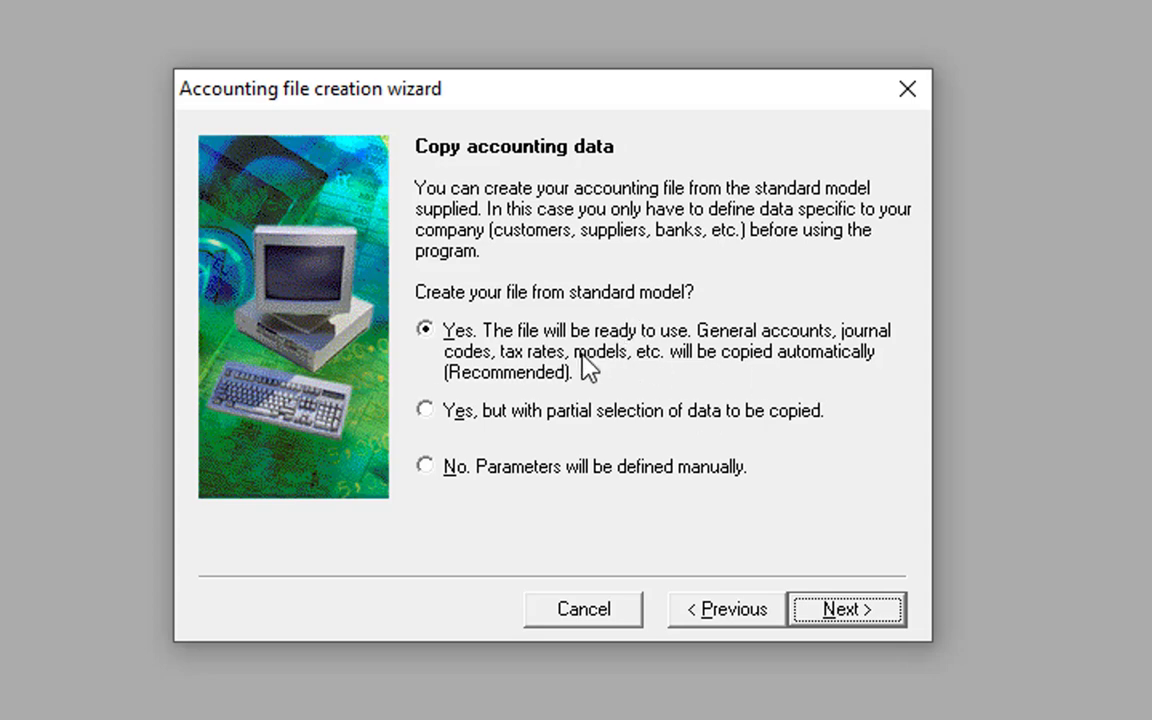
click(422, 409)
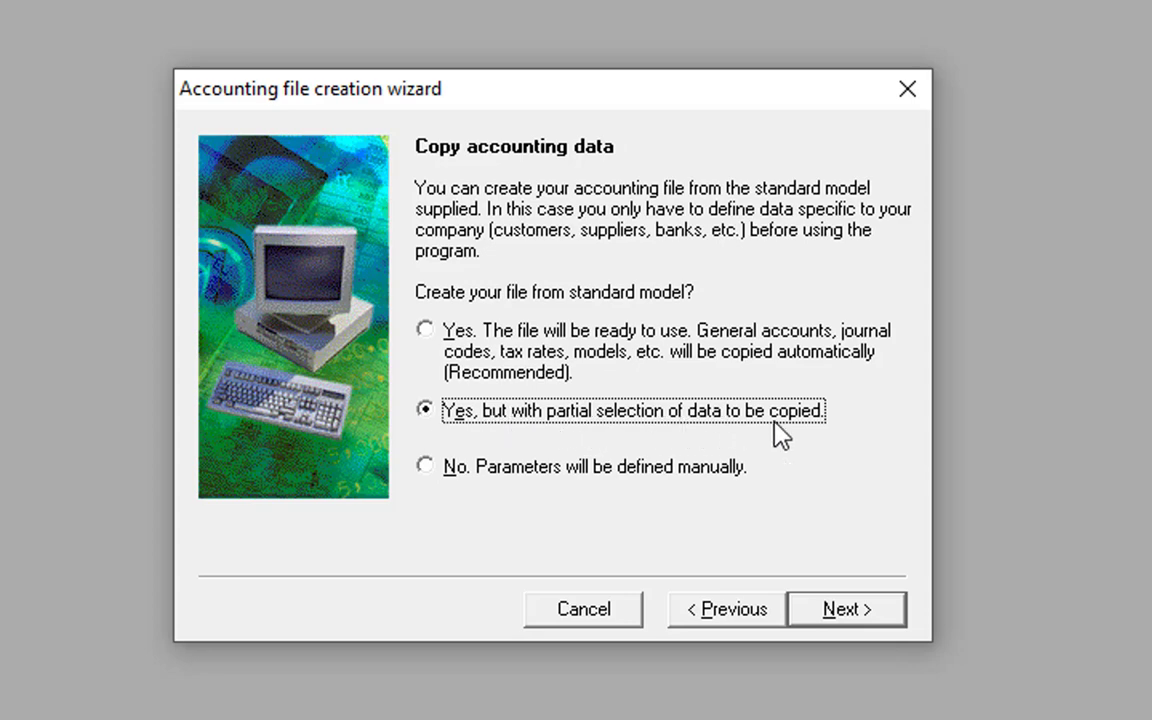
click(430, 470)
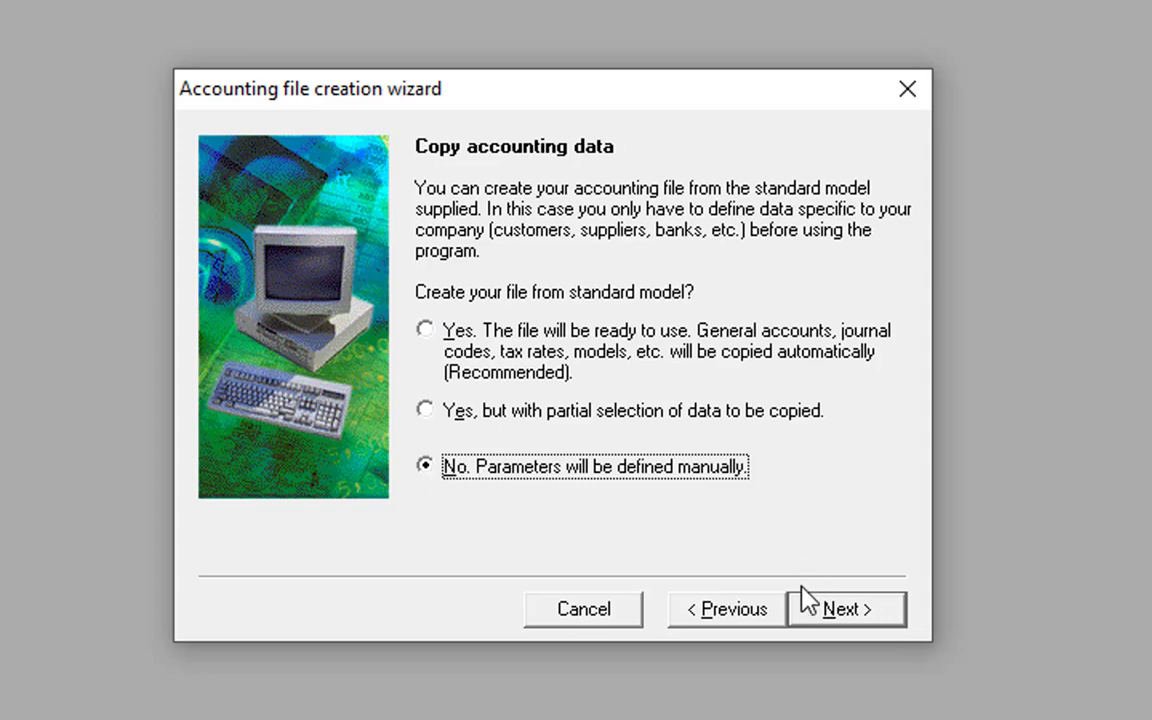
- Pick the Desktop as the save location for the new accounting file
click(820, 609)
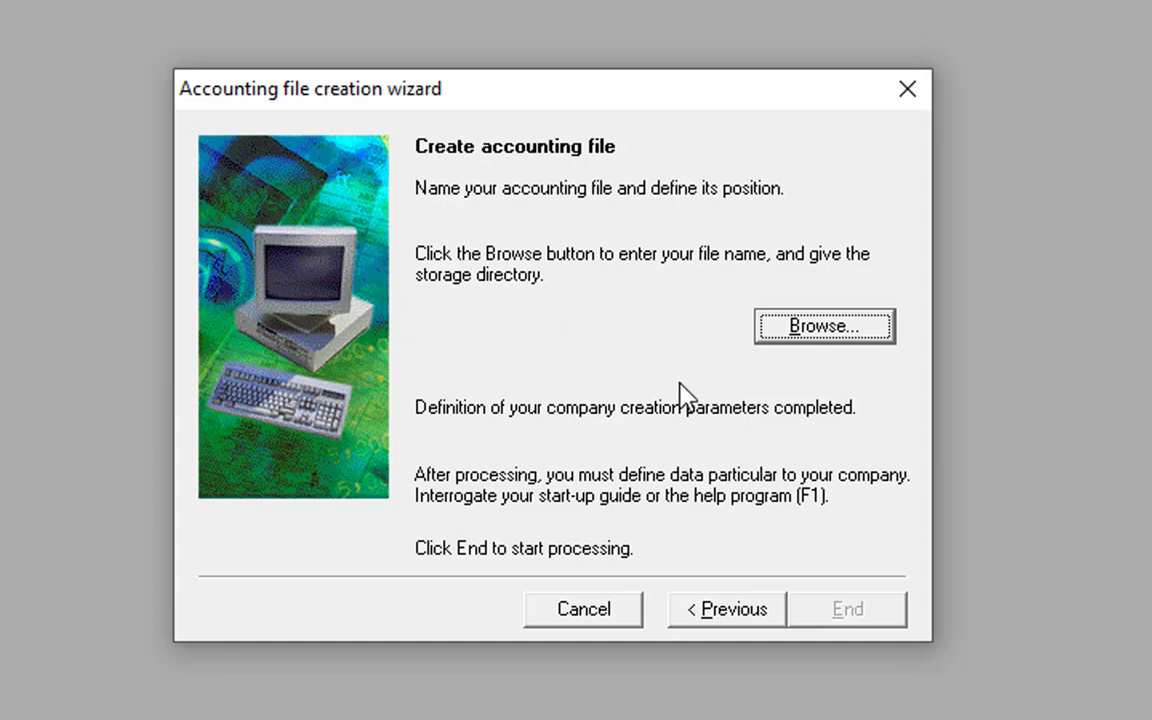
click(800, 330)
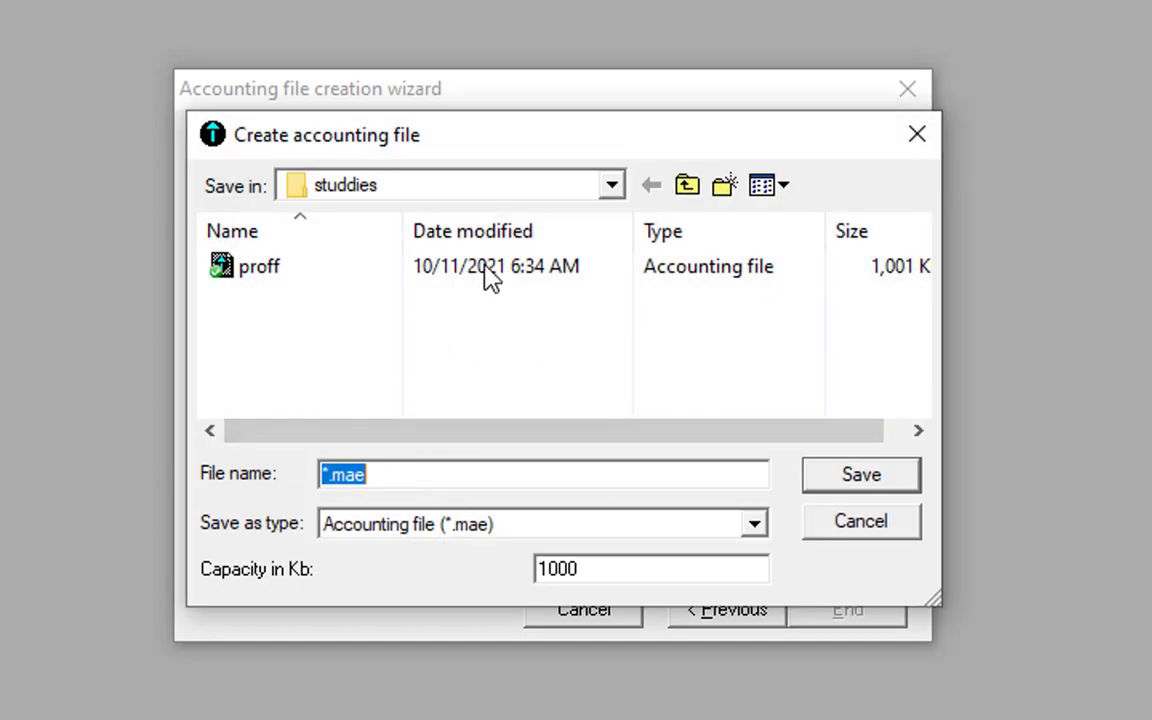
click(614, 195)
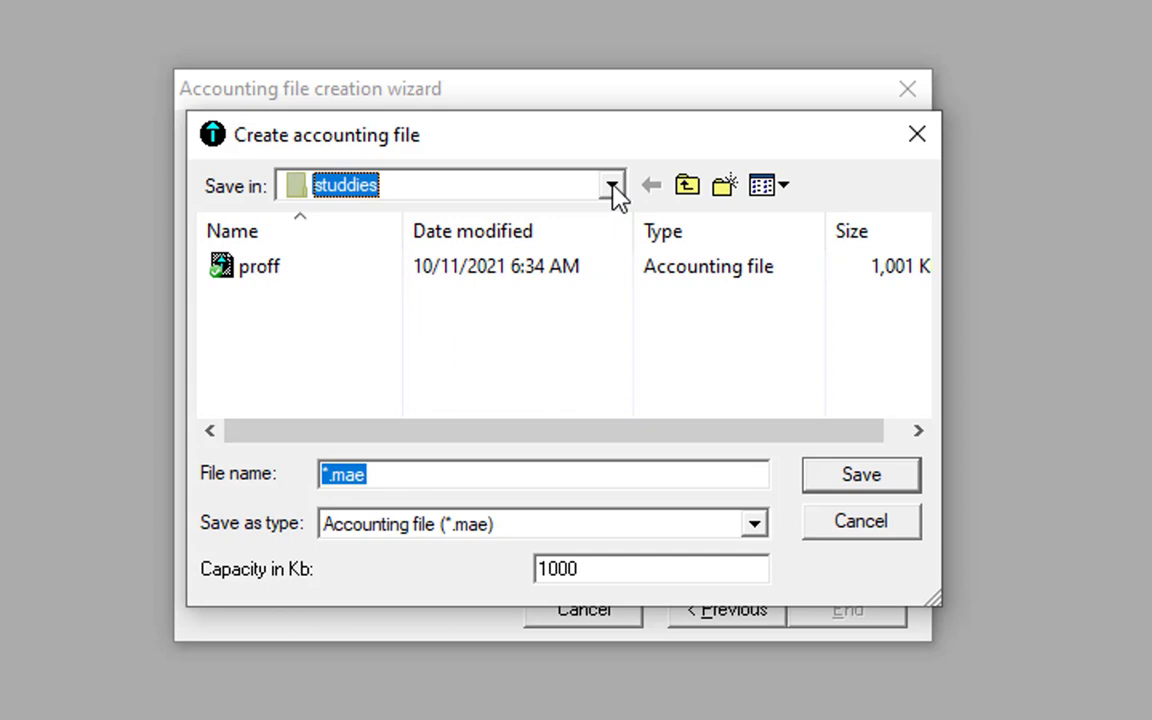
click(614, 195)
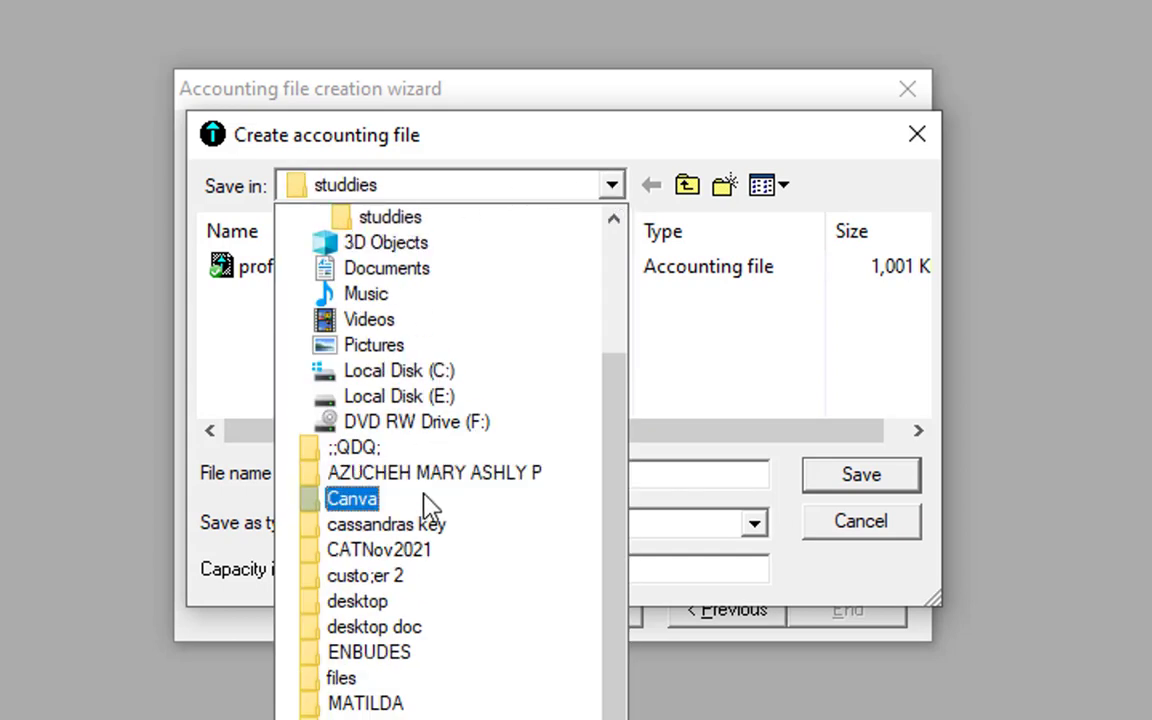
scroll(428, 450, up, 1)
scroll(410, 350, up, 2)
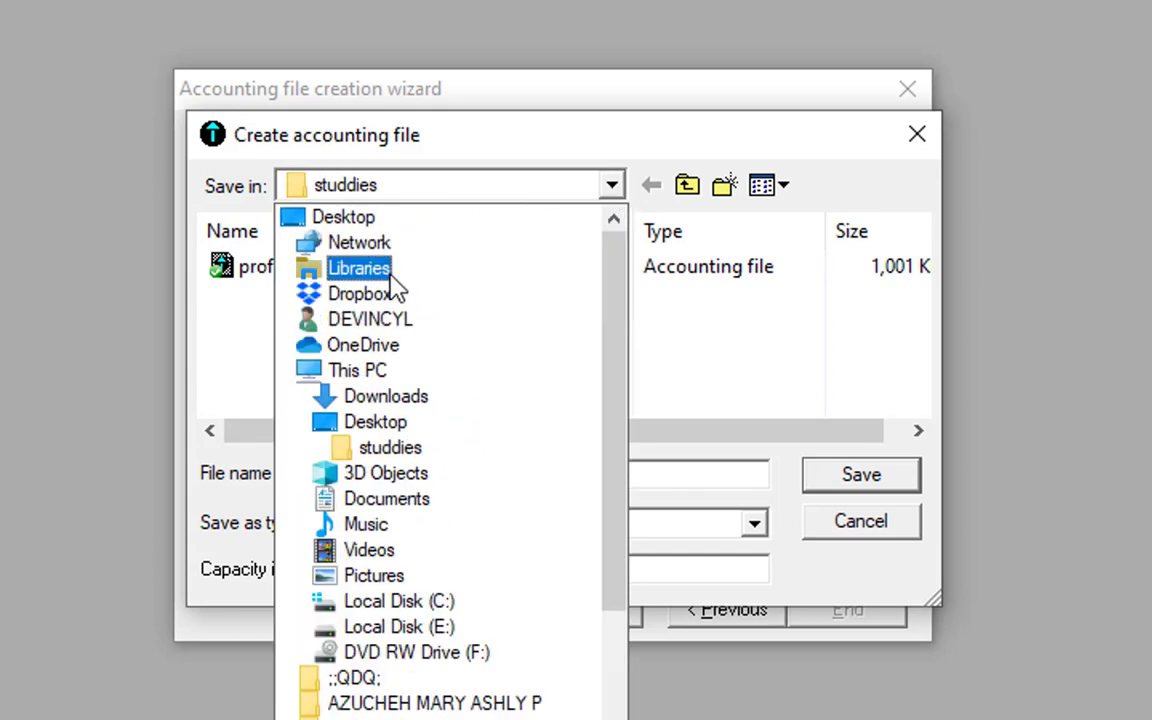
click(339, 225)
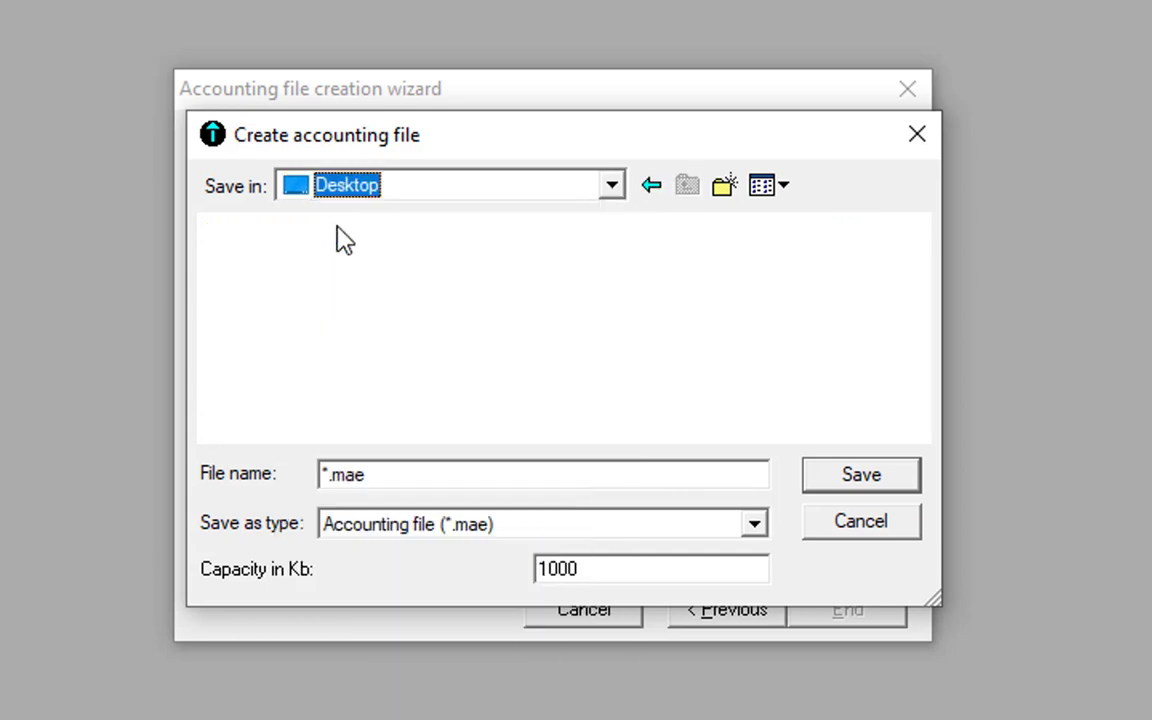
- Name the file PROFFESTSHOPPING and confirm the save
click(393, 477)
double_click(386, 474)
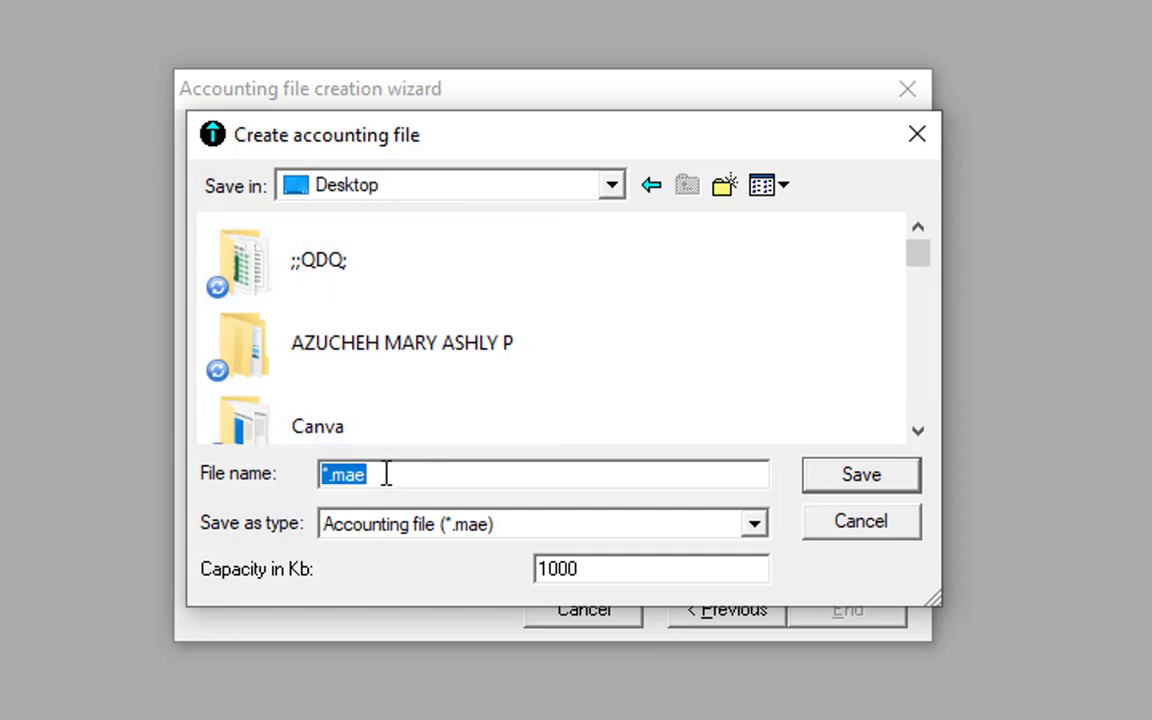
text(PR)
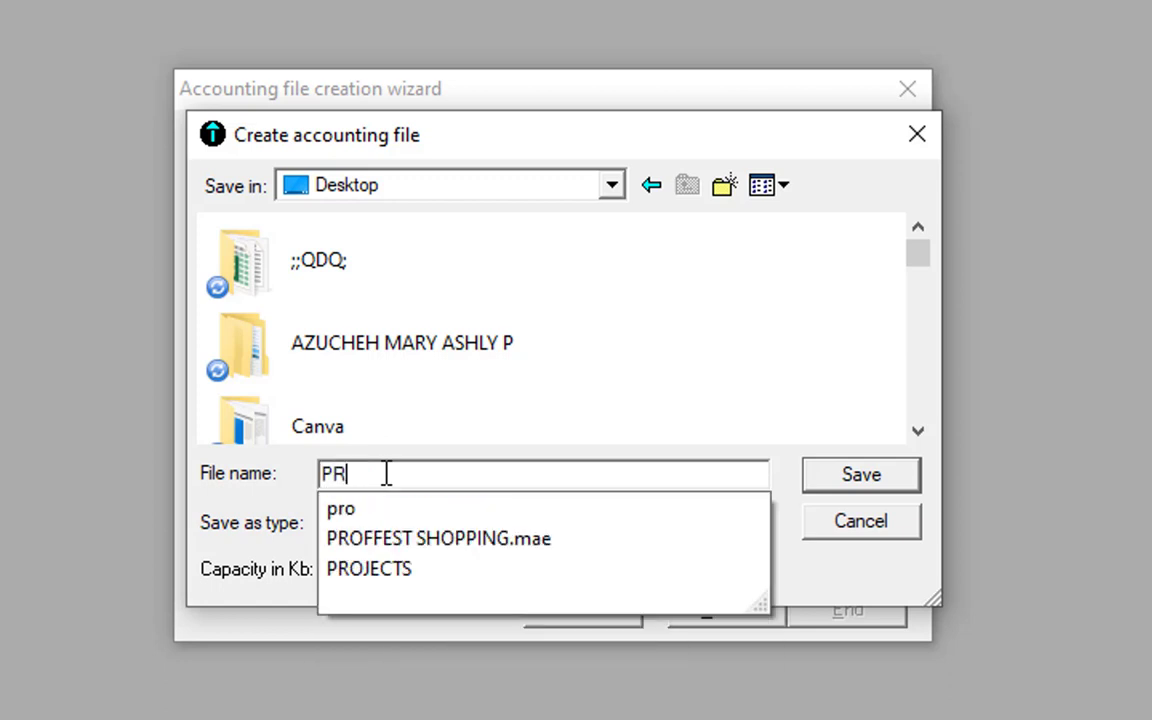
text(OFFE)
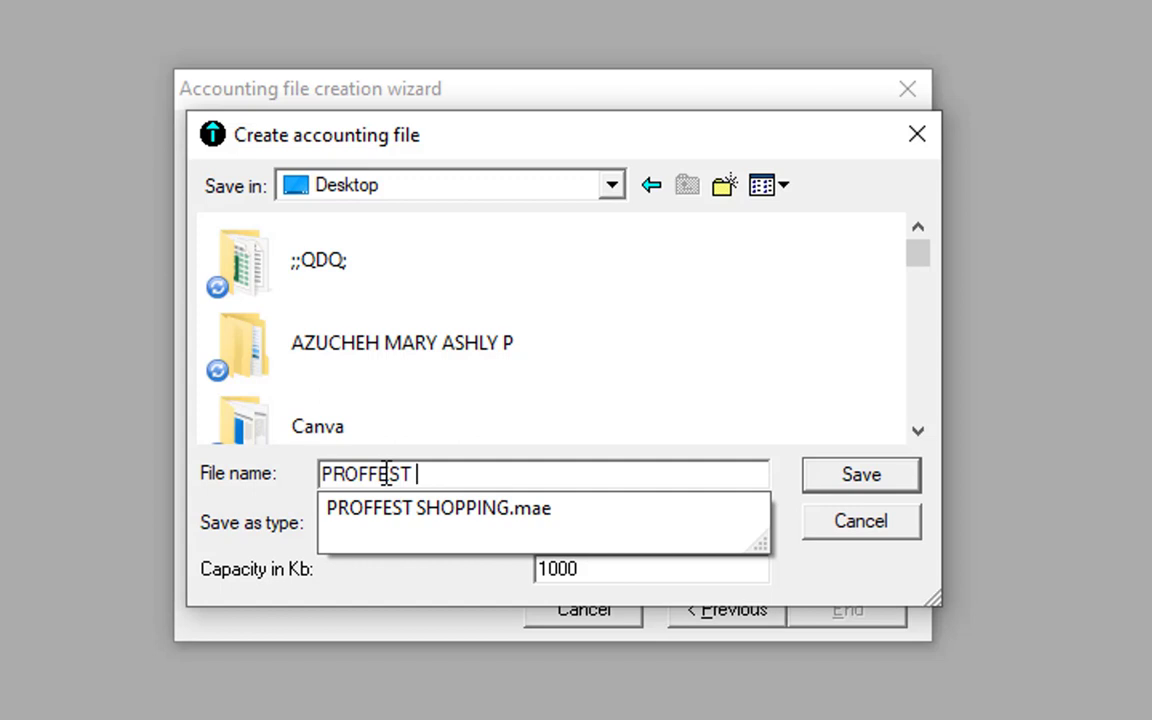
text(STS)
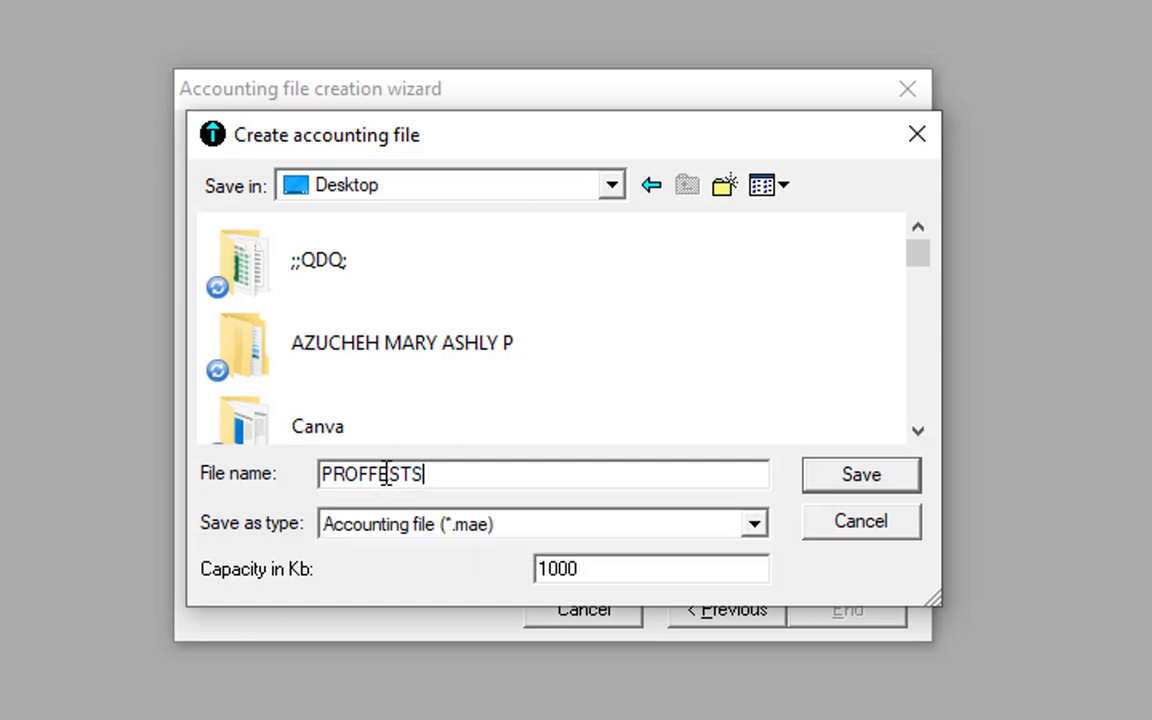
text(HOPPING)
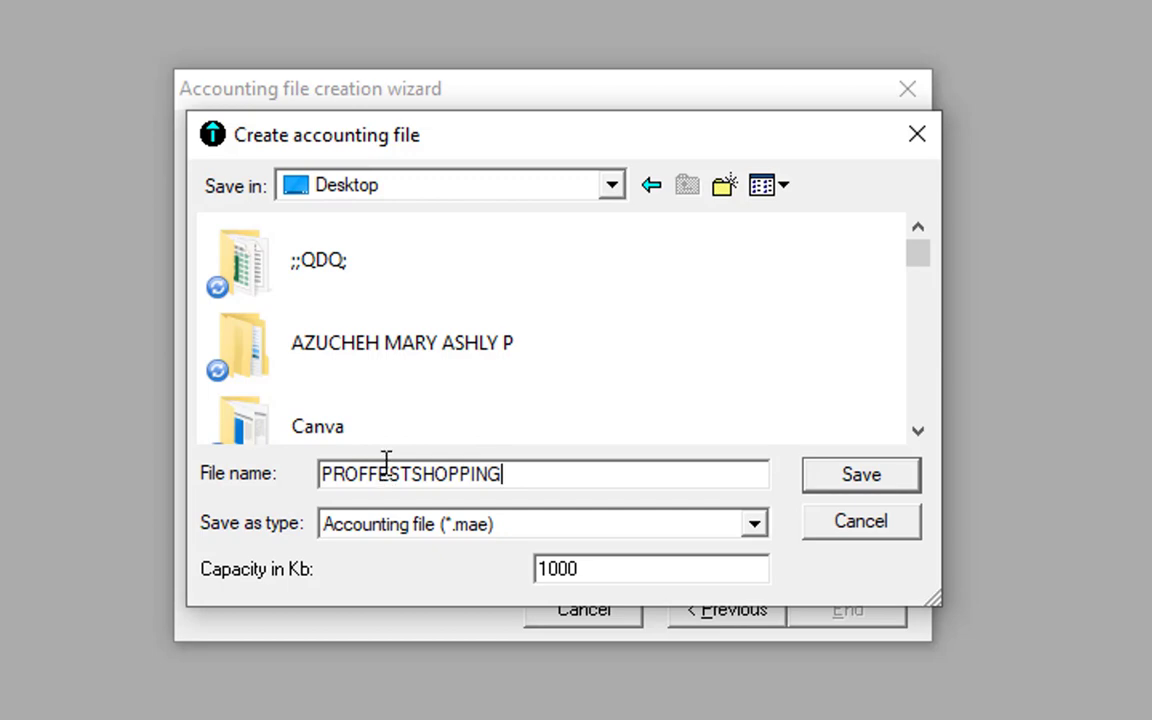
click(852, 484)
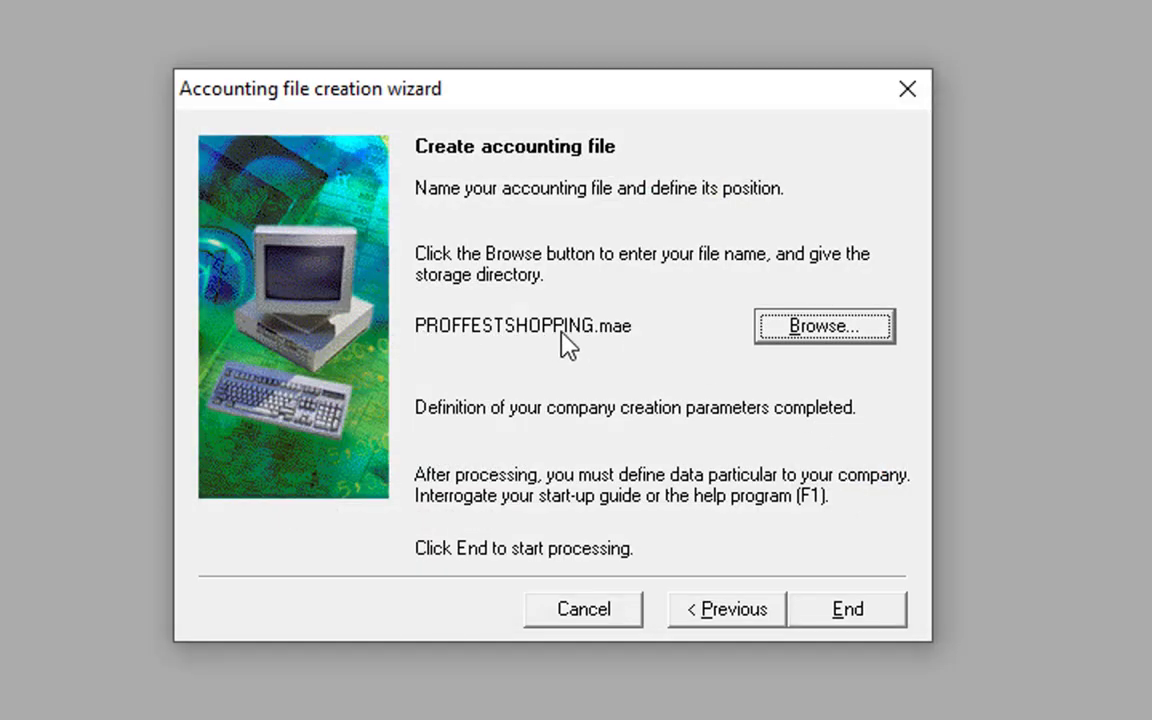
- Finish the wizard so PROFFESTSHOPPING is created and opens with the 2022 operating period
click(830, 607)
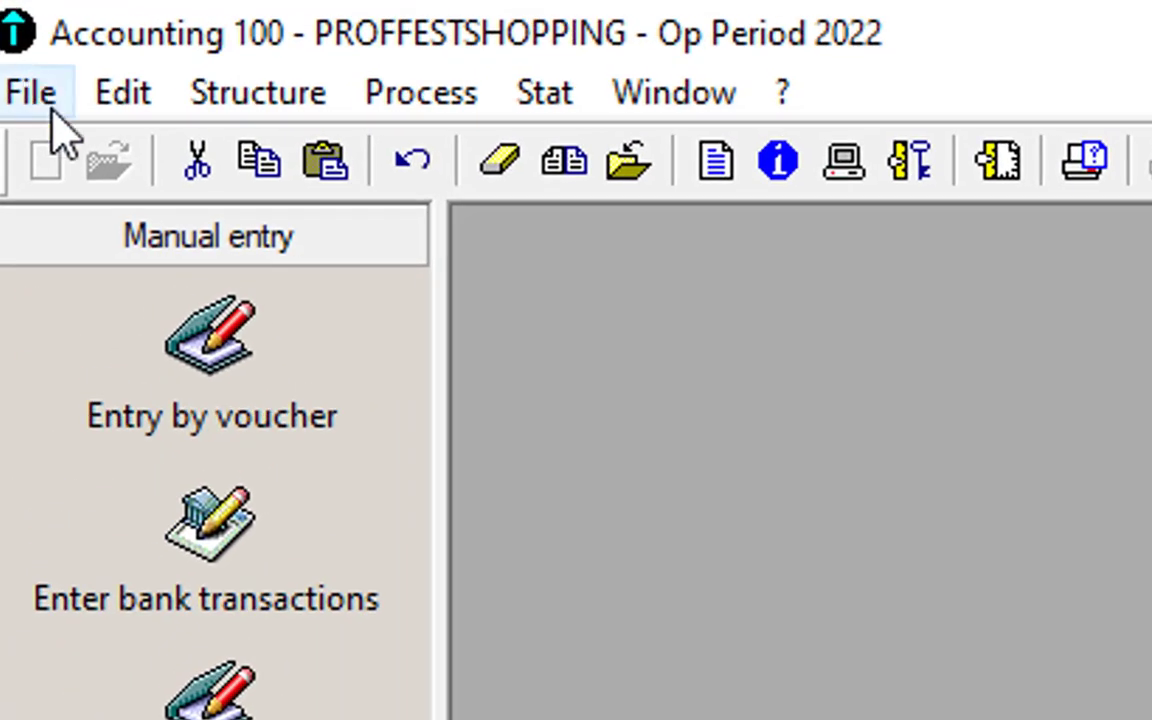
- Display PROFFESTSHOPPING's company details via File > Concerning your company
click(40, 98)
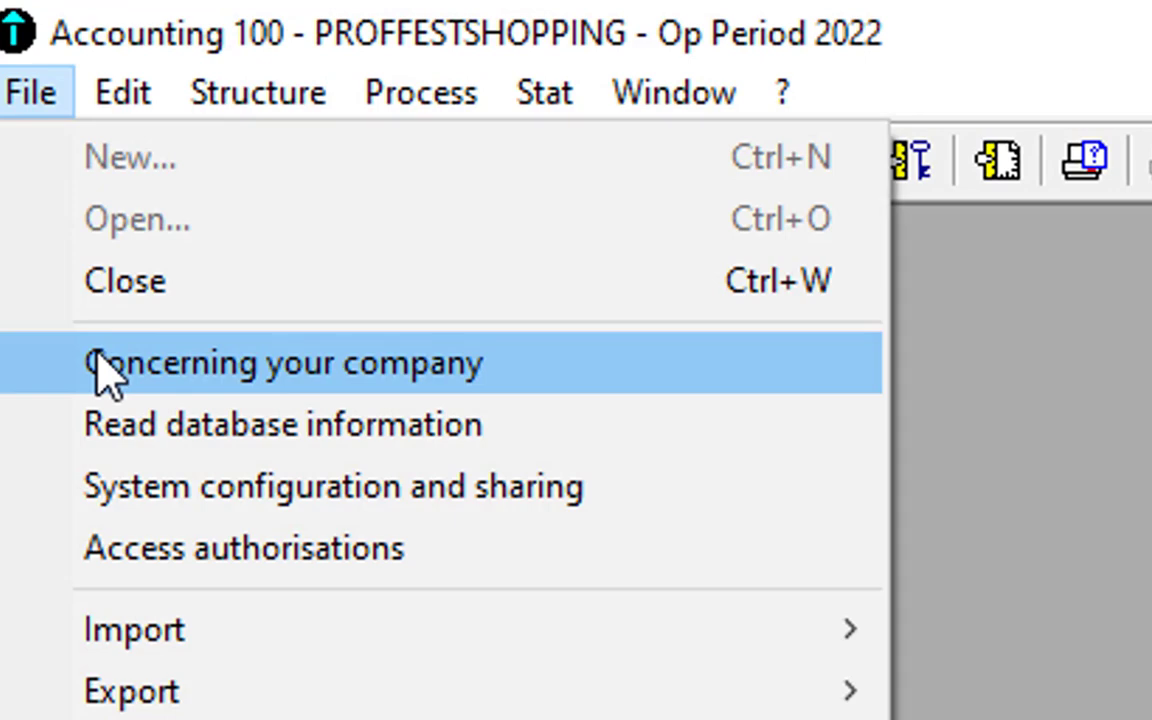
click(110, 372)
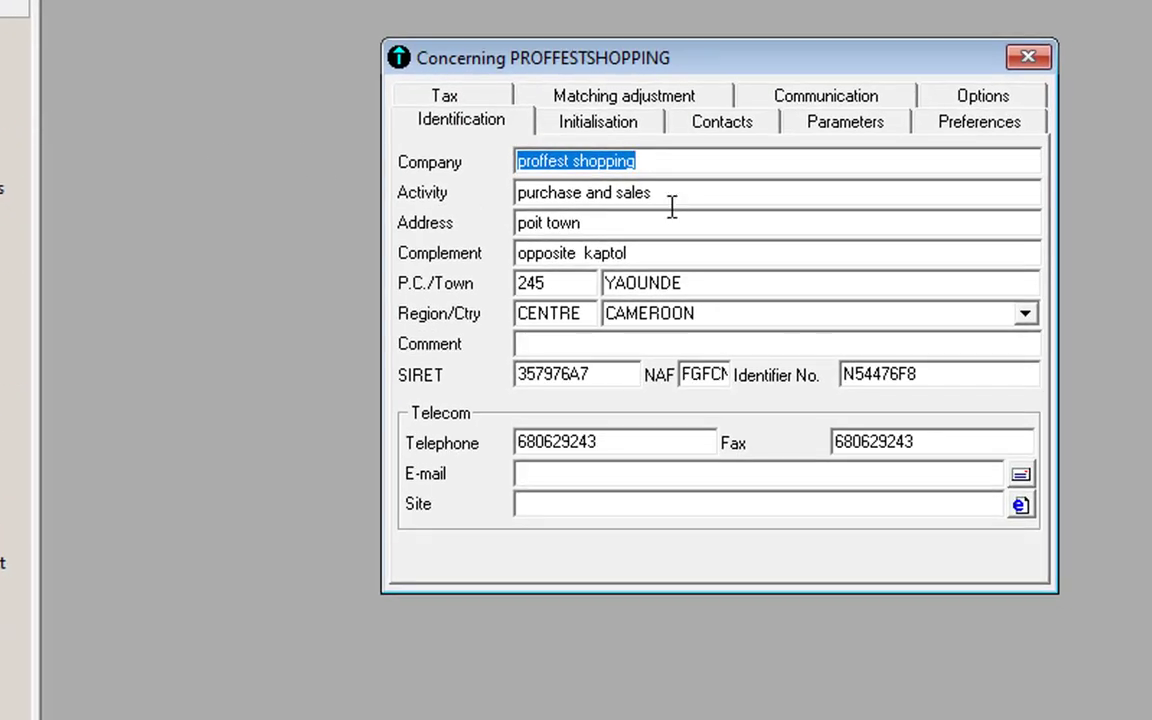